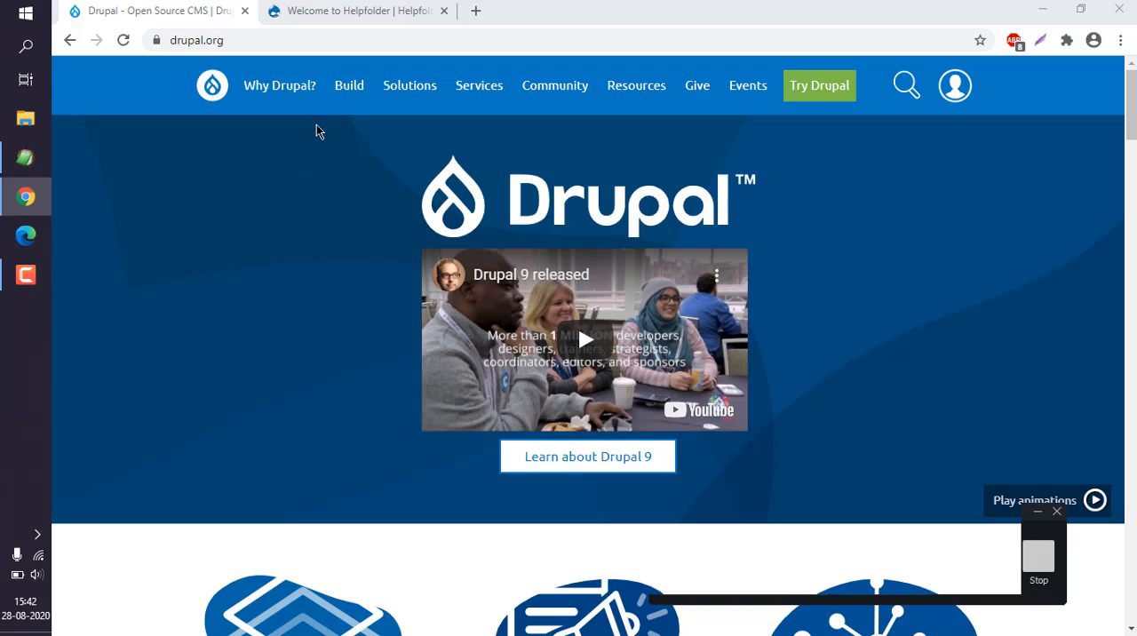
# - Switch to the Helpfolder site, open its login page and try to log in with the account username and password
pyautogui.click(338, 14)
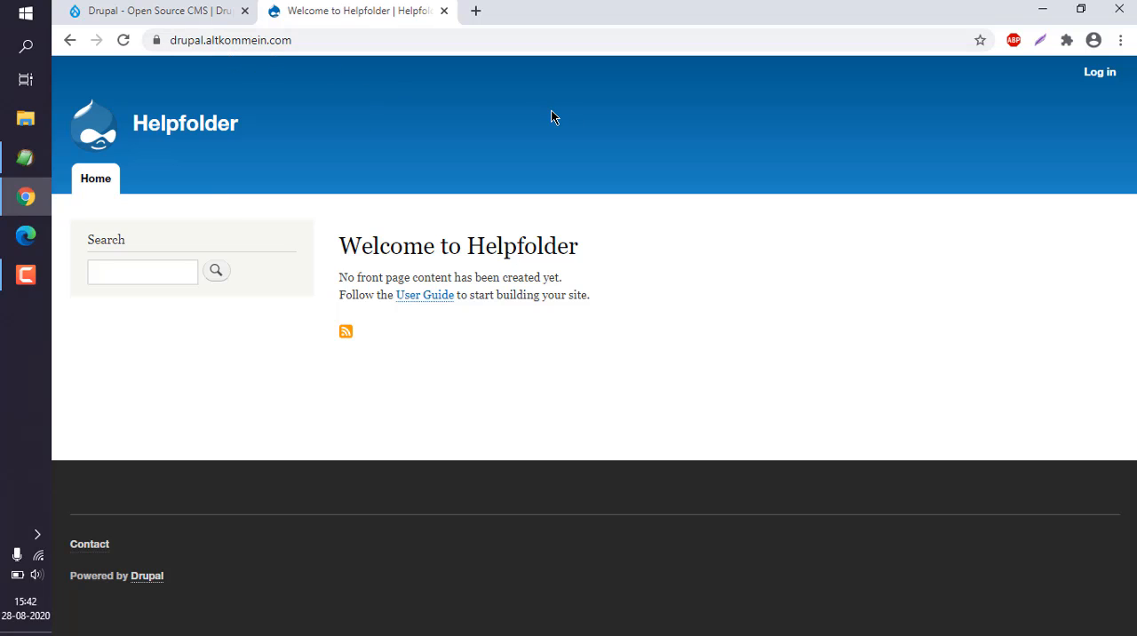
pyautogui.click(1101, 79)
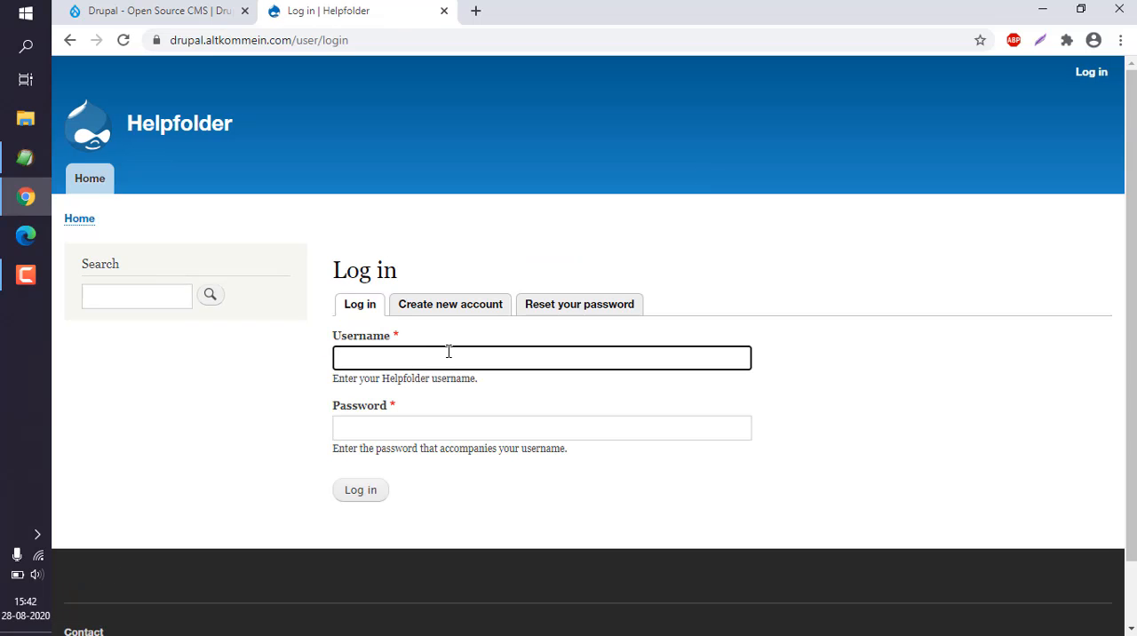
pyautogui.write('mahesh')
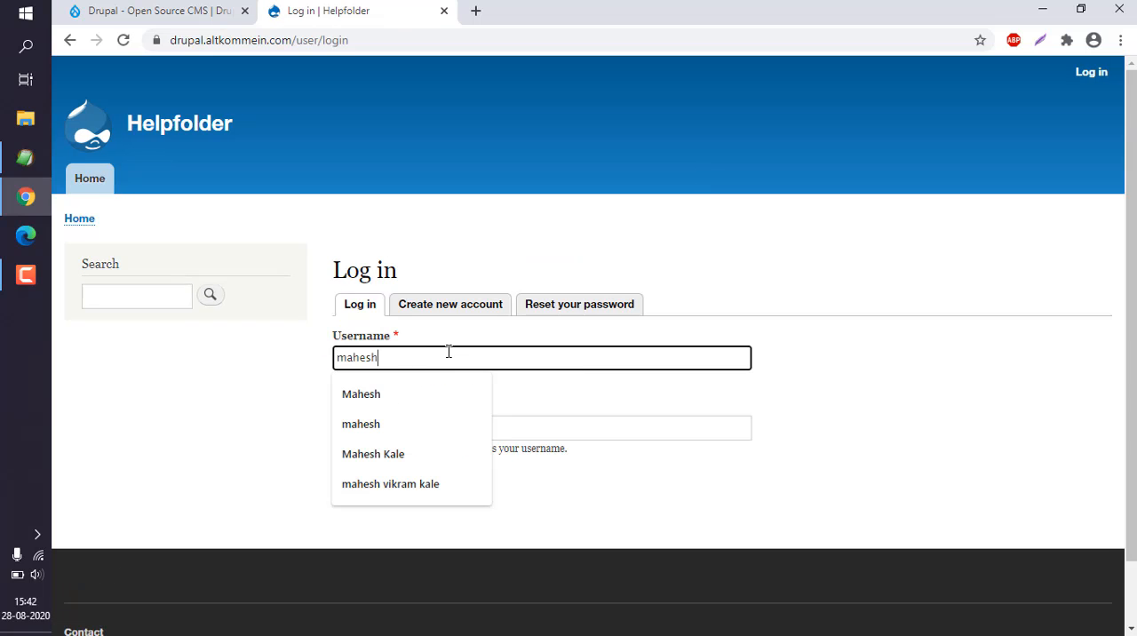
pyautogui.press('Tab')
pyautogui.write('m')
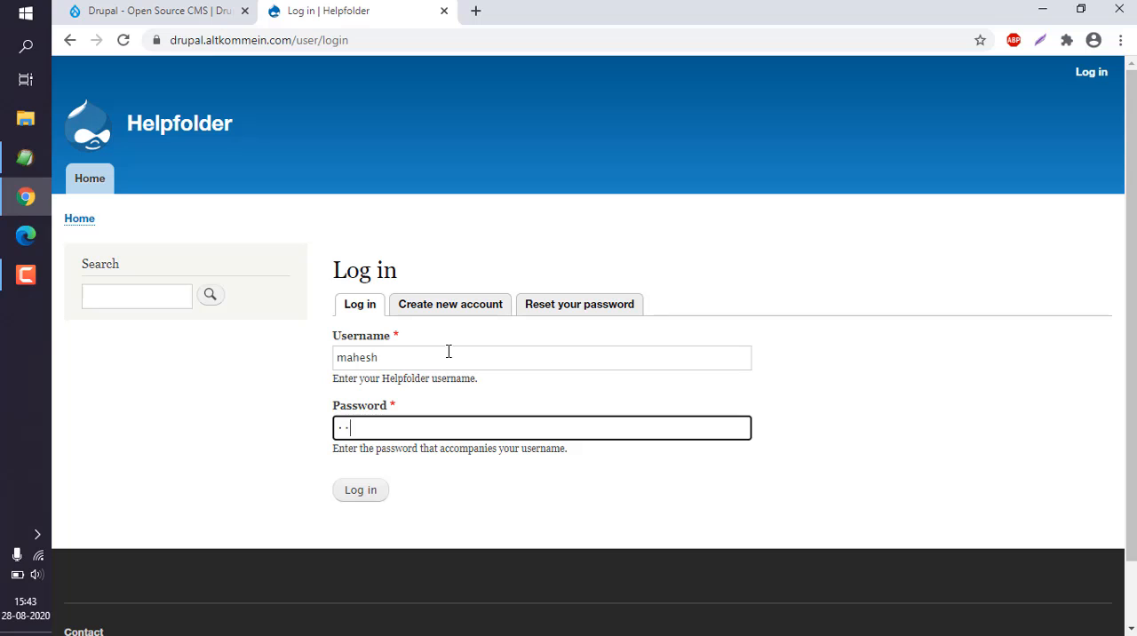
pyautogui.write('****')
pyautogui.press('Return')
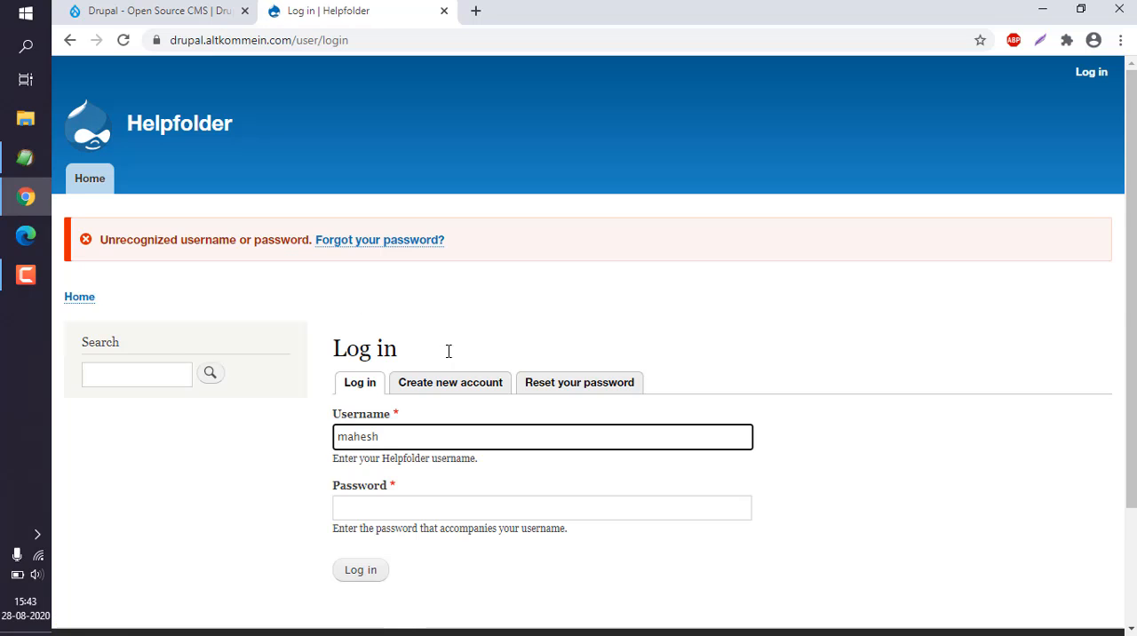
# - Re-enter the account password and log in to the Helpfolder site
pyautogui.click(345, 513)
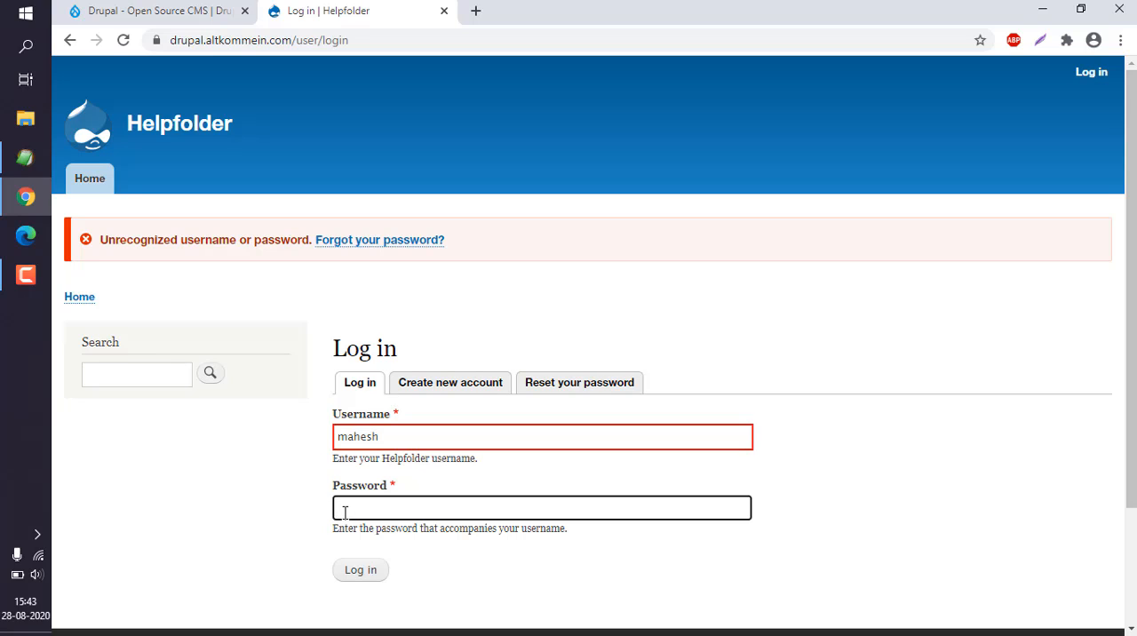
pyautogui.write('********')
pyautogui.click(366, 574)
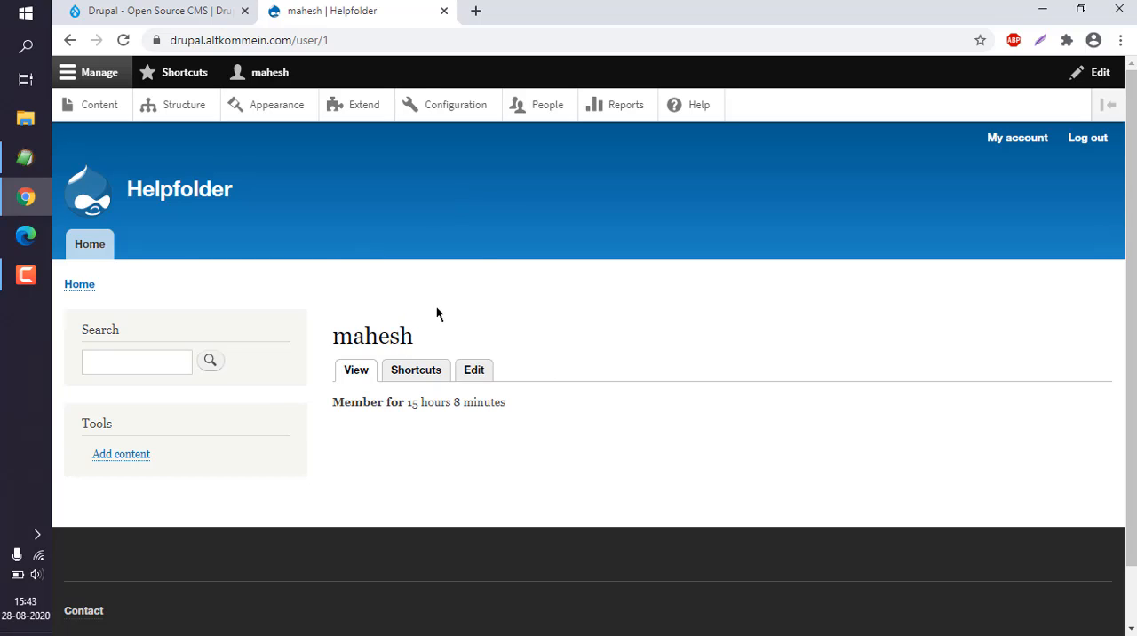
# - Open the site's People list and examine the existing user's status, role, membership duration and last access
pyautogui.click(536, 106)
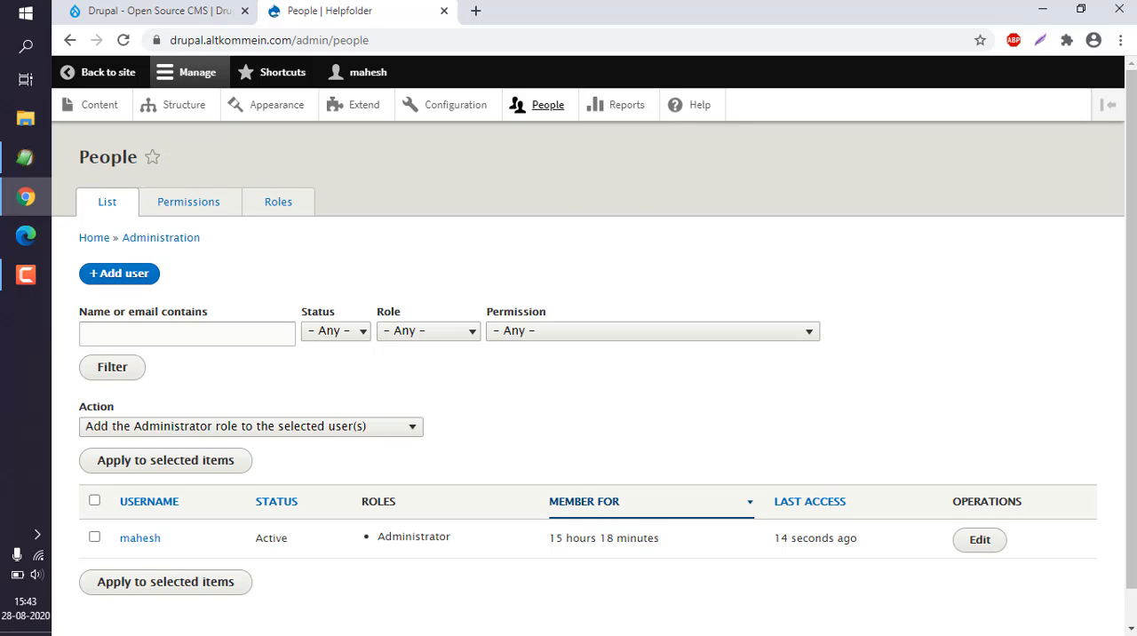
pyautogui.scroll(-1, 543, 356)
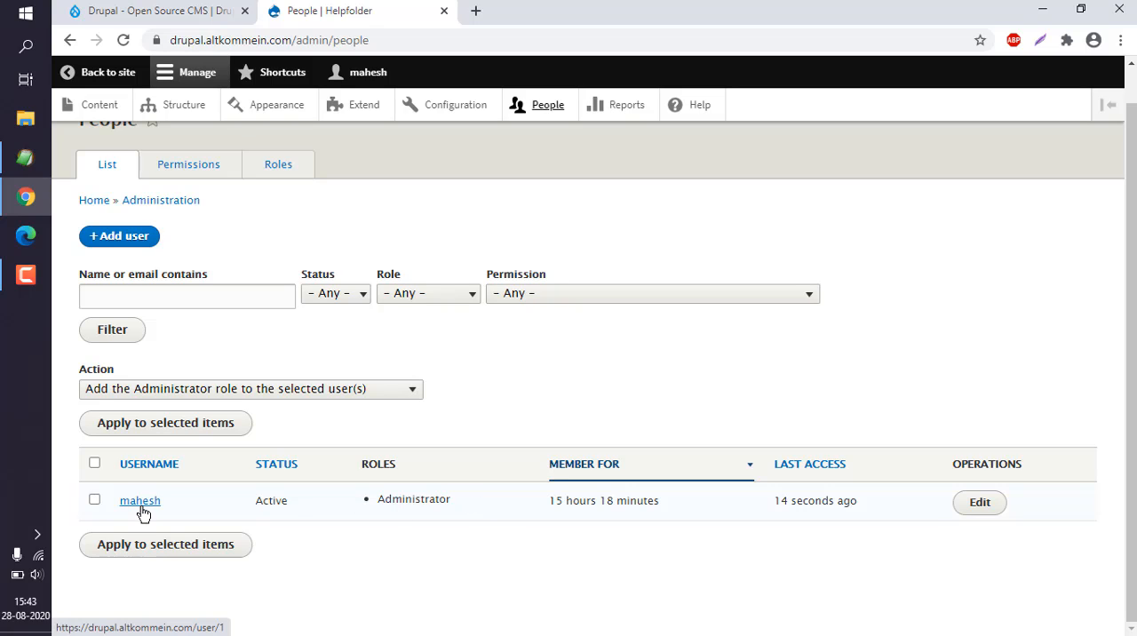
pyautogui.moveTo(252, 502); pyautogui.dragTo(459, 503)
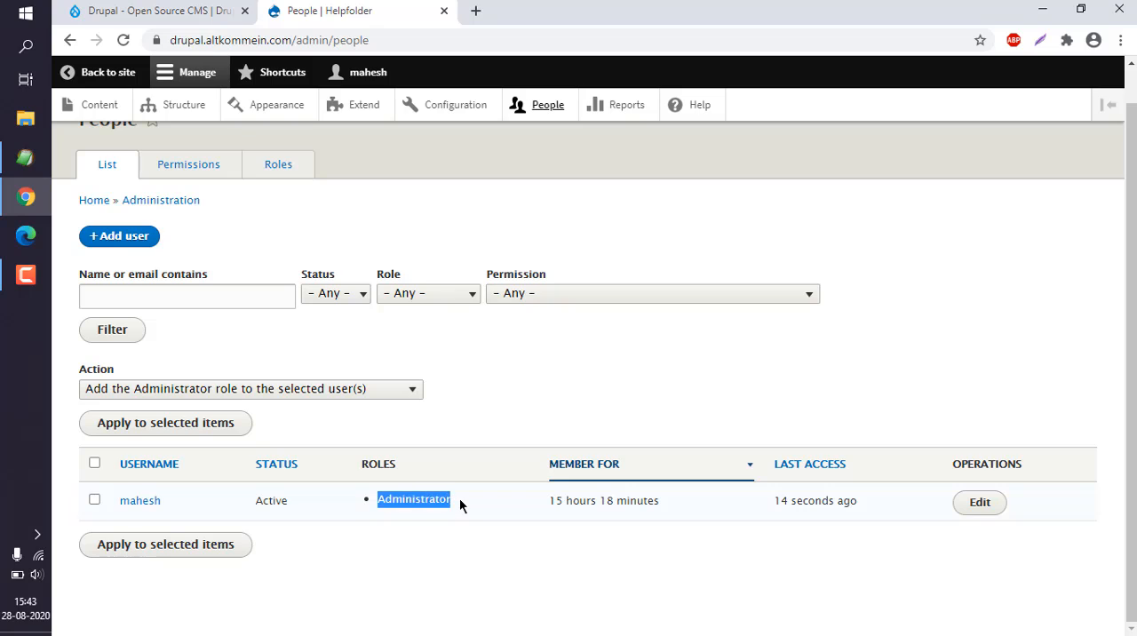
pyautogui.click(460, 503)
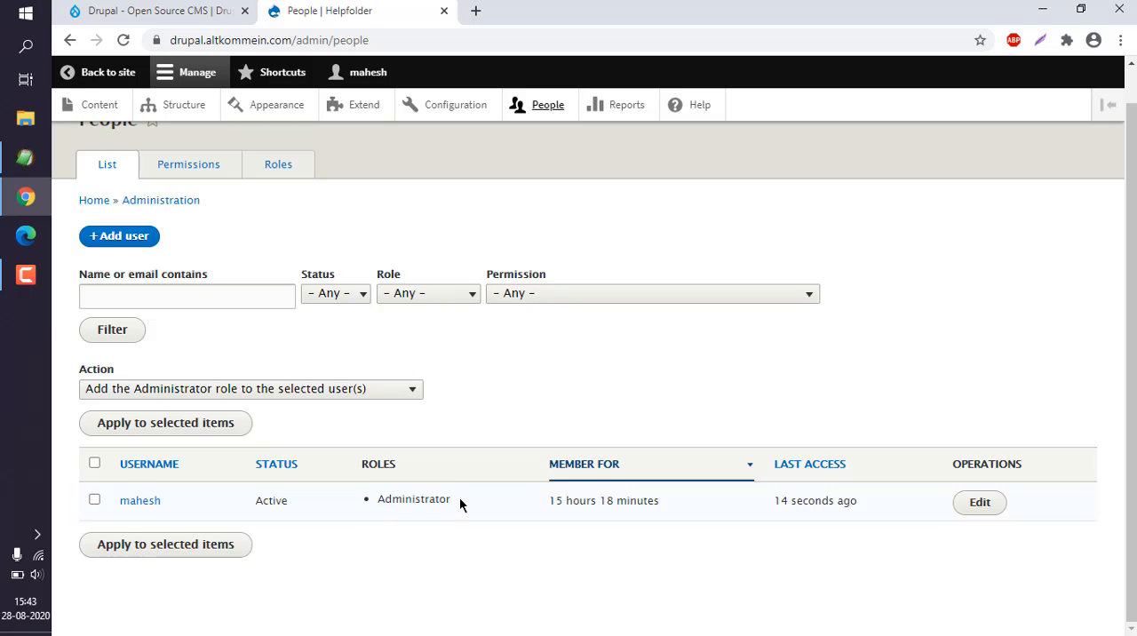
pyautogui.moveTo(550, 500); pyautogui.dragTo(678, 496)
pyautogui.click(679, 496)
pyautogui.moveTo(863, 502); pyautogui.dragTo(736, 509)
pyautogui.click(736, 509)
pyautogui.moveTo(545, 502)
pyautogui.mouseDown()
pyautogui.moveTo(668, 503)
pyautogui.moveTo(540, 504)
pyautogui.mouseUp()
pyautogui.click(667, 503)
pyautogui.click(539, 504)
# - Open the Add user form and review its fields, from email address through roles and picture to contact and locale settings
pyautogui.click(118, 237)
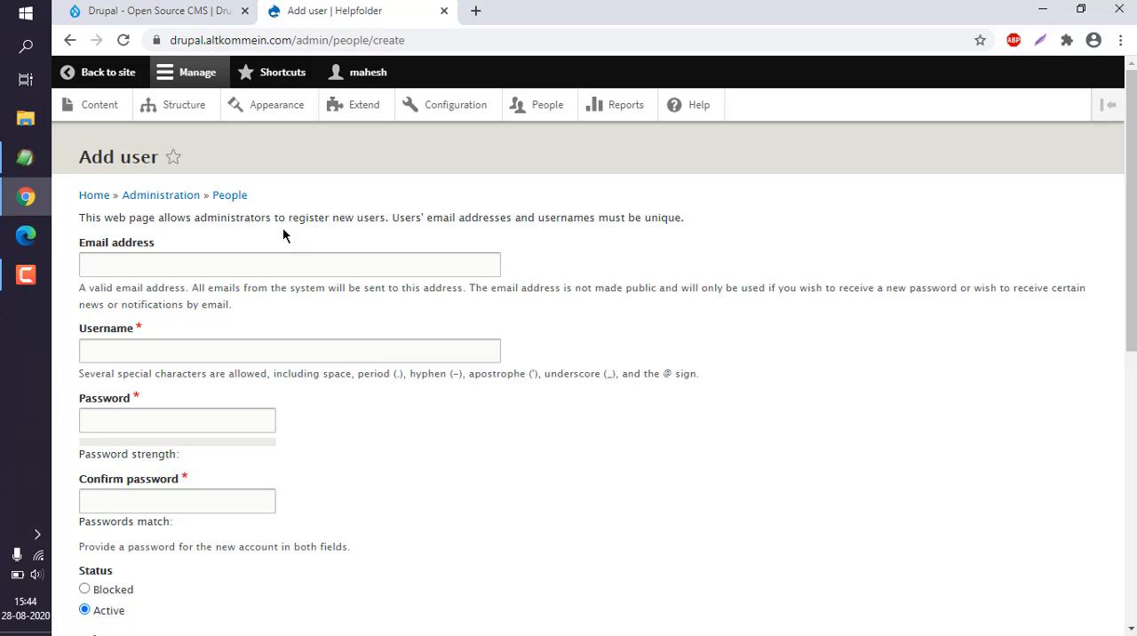
pyautogui.click(108, 266)
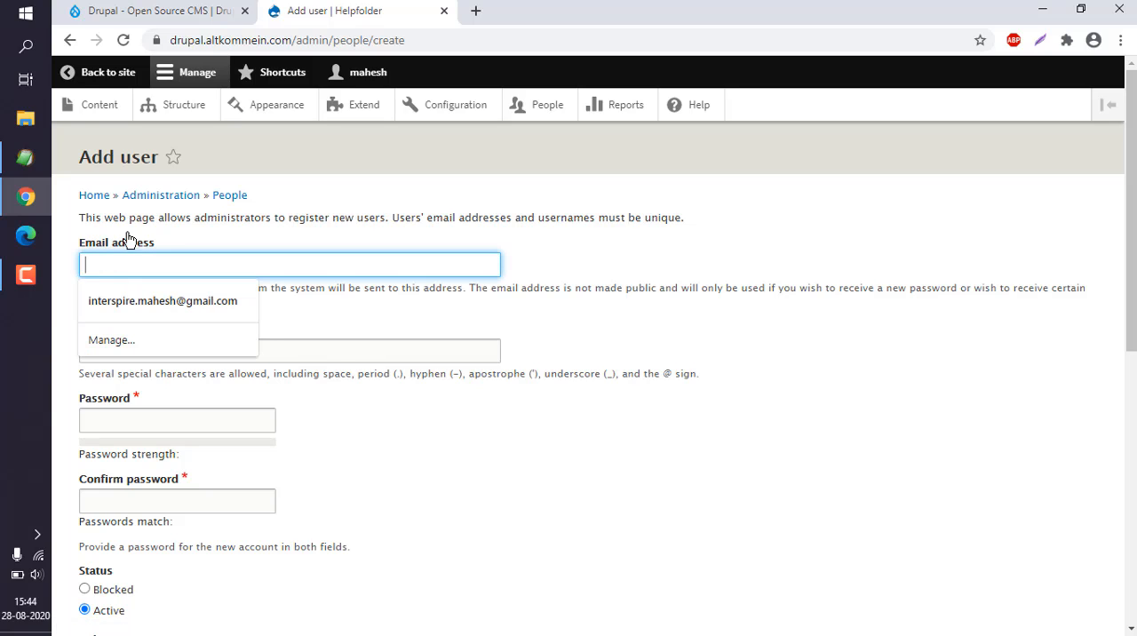
pyautogui.click(207, 327)
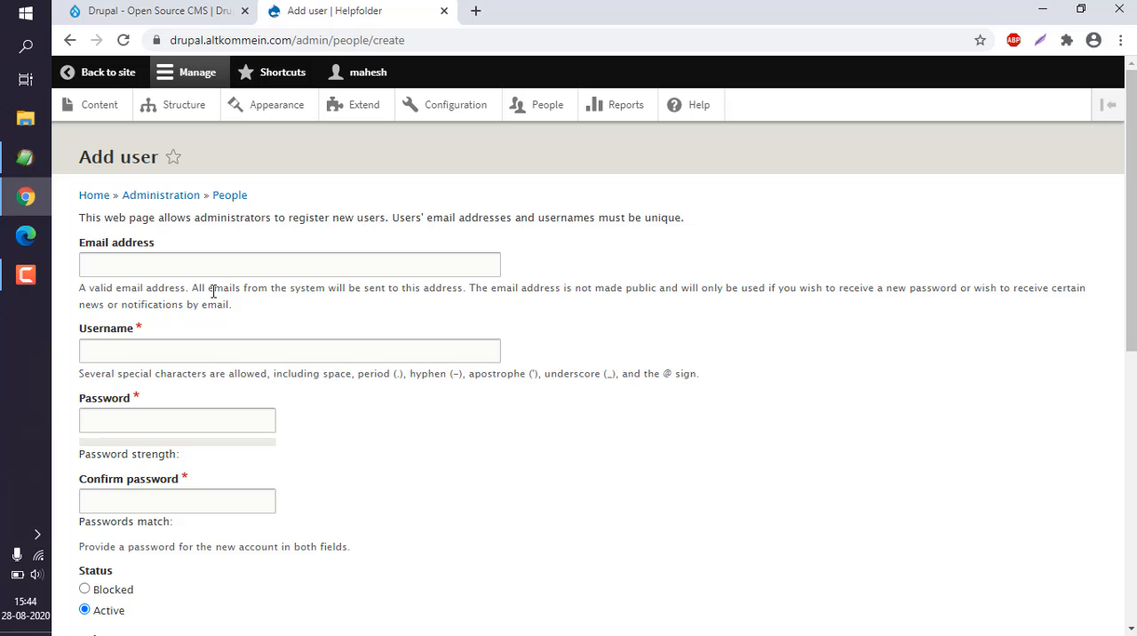
pyautogui.moveTo(1135, 245); pyautogui.dragTo(1136, 284)
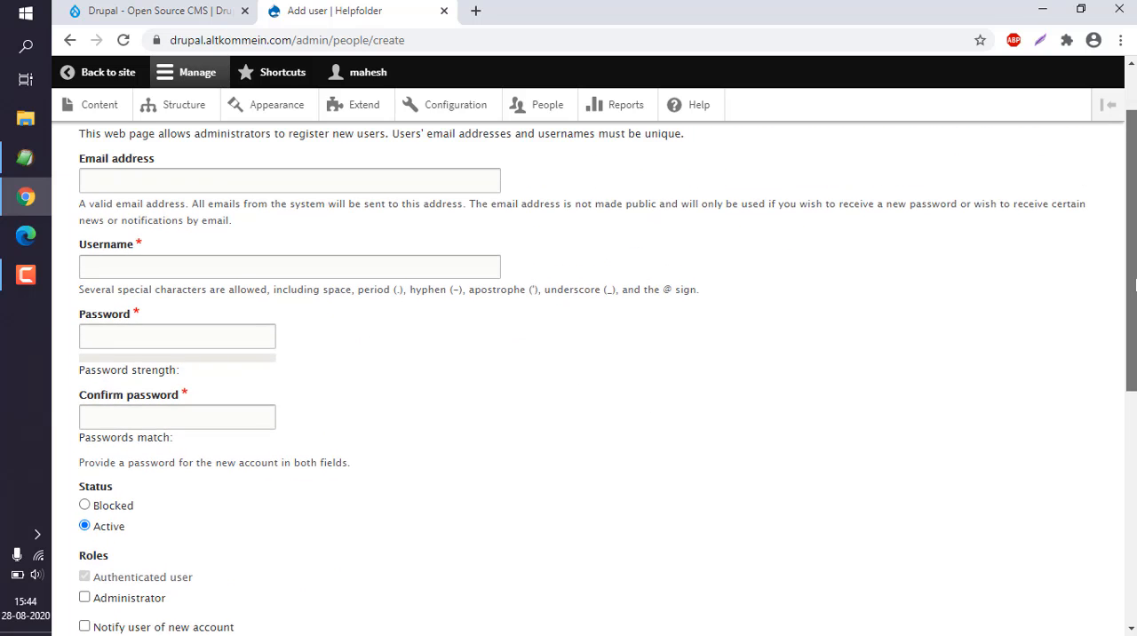
pyautogui.moveTo(1135, 222); pyautogui.dragTo(1135, 275)
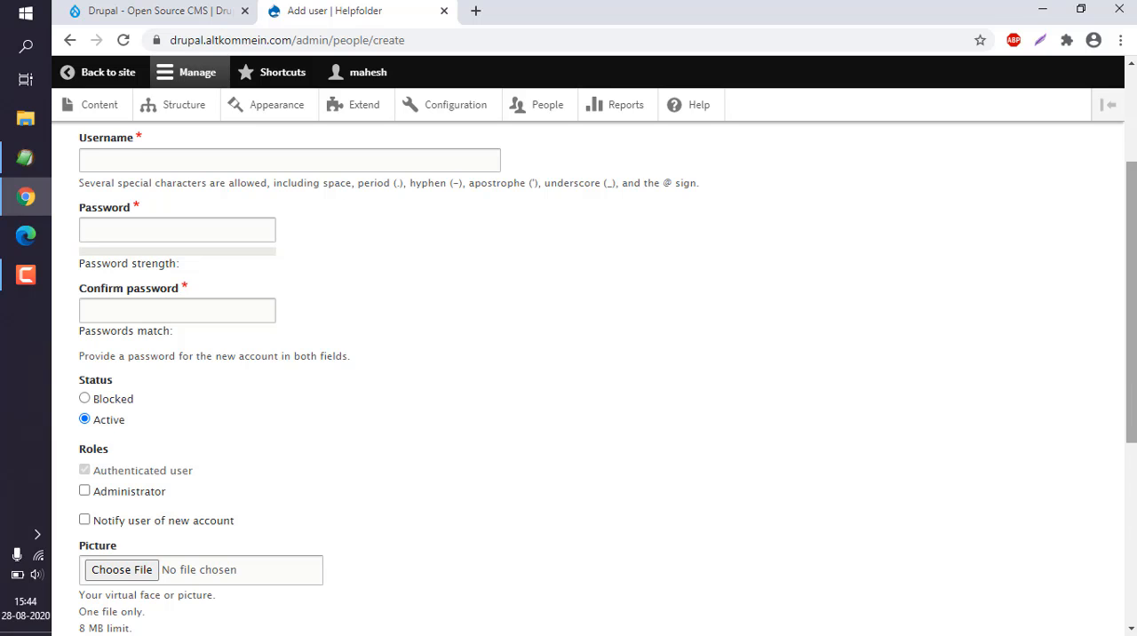
pyautogui.scroll(-3, 254, 266)
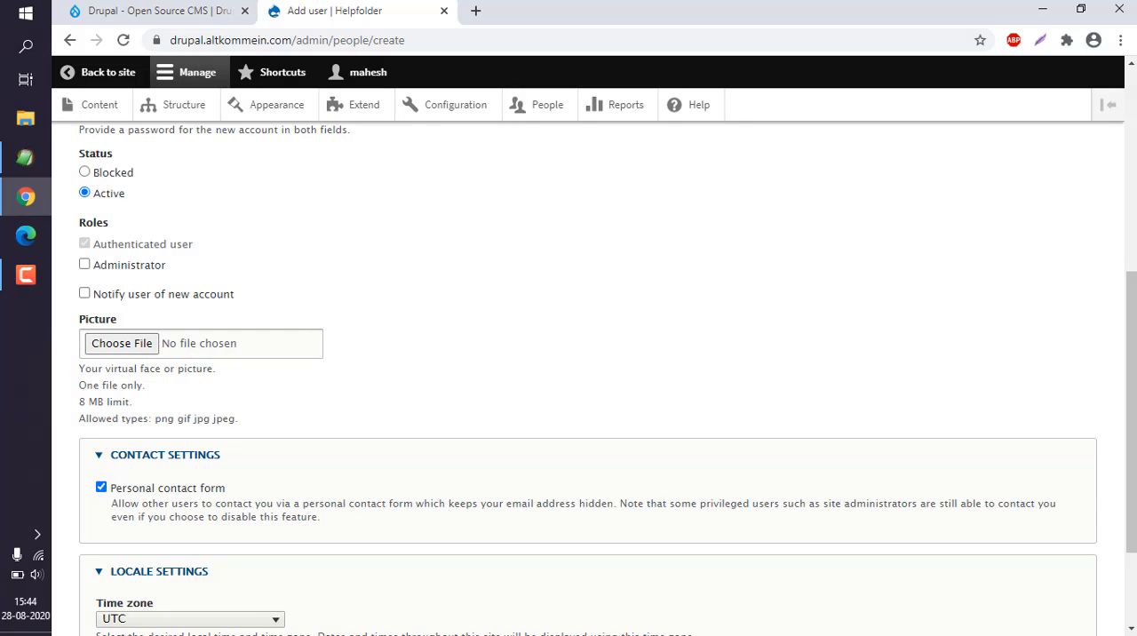
pyautogui.scroll(-1, 83, 191)
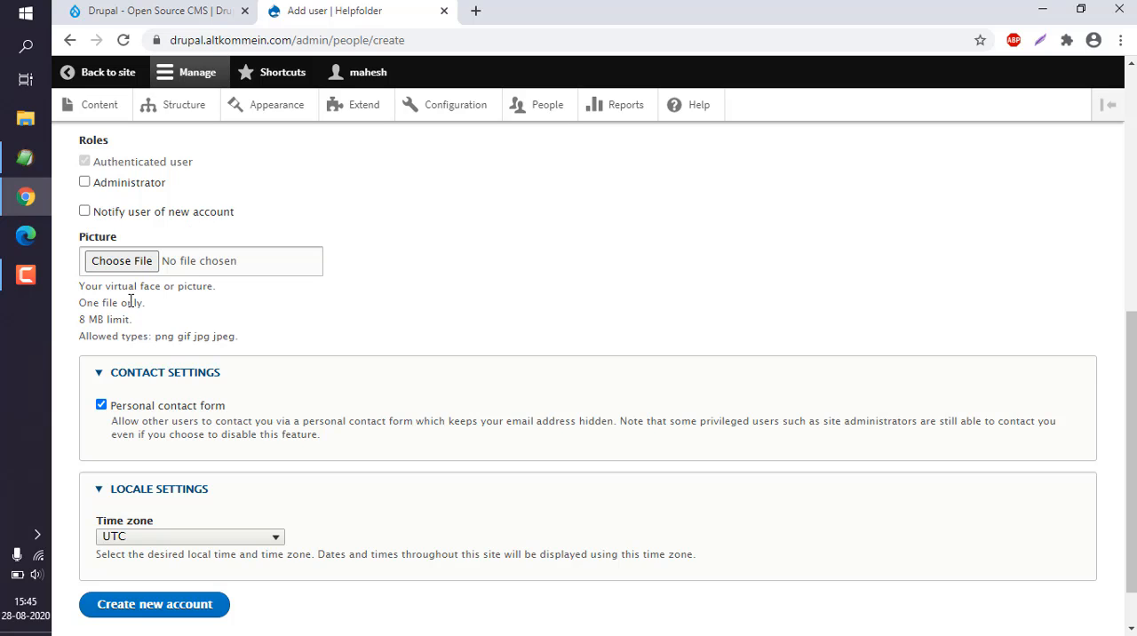
pyautogui.scroll(-1, 472, 376)
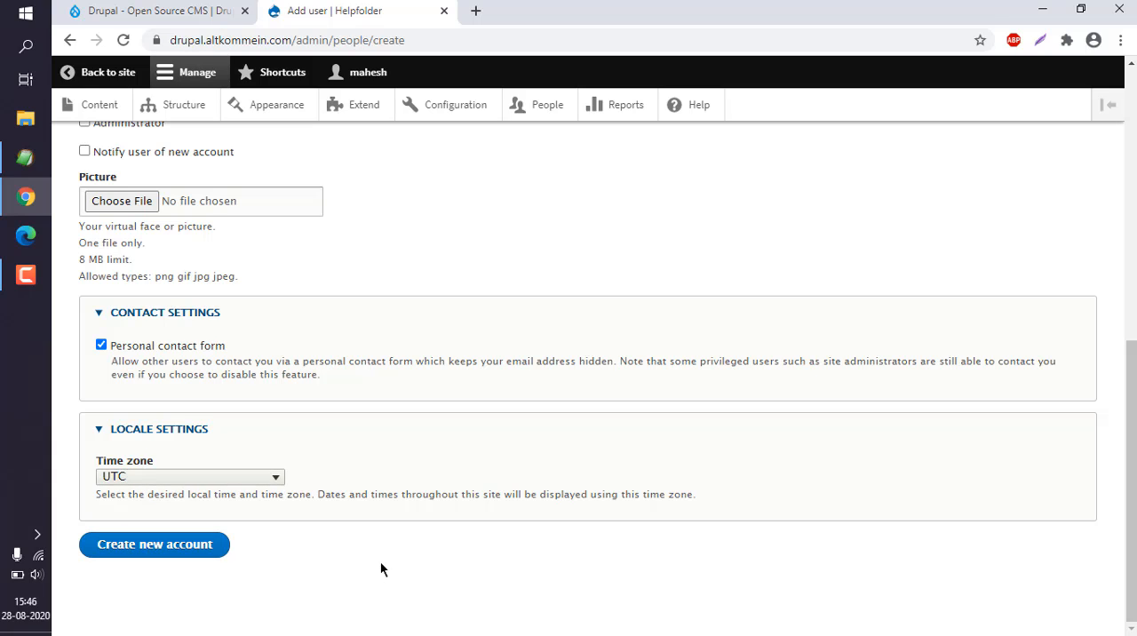
pyautogui.scroll(6, 381, 561)
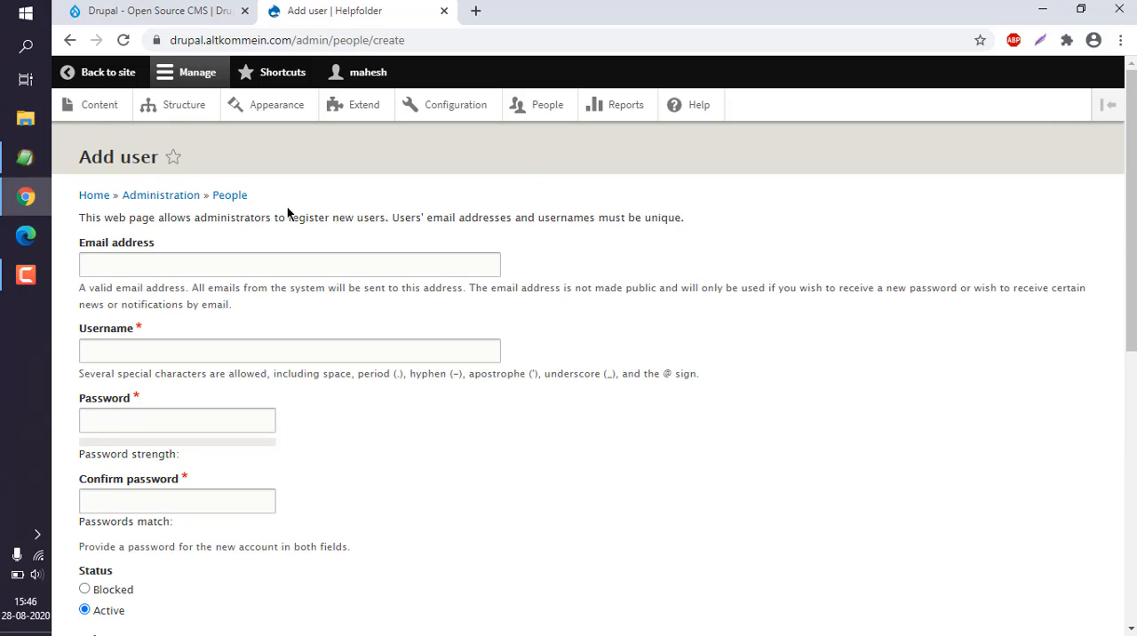
# - Return to People administration, open the Permissions page and examine the Anonymous user, Authenticated user and Administrator columns
pyautogui.click(183, 201)
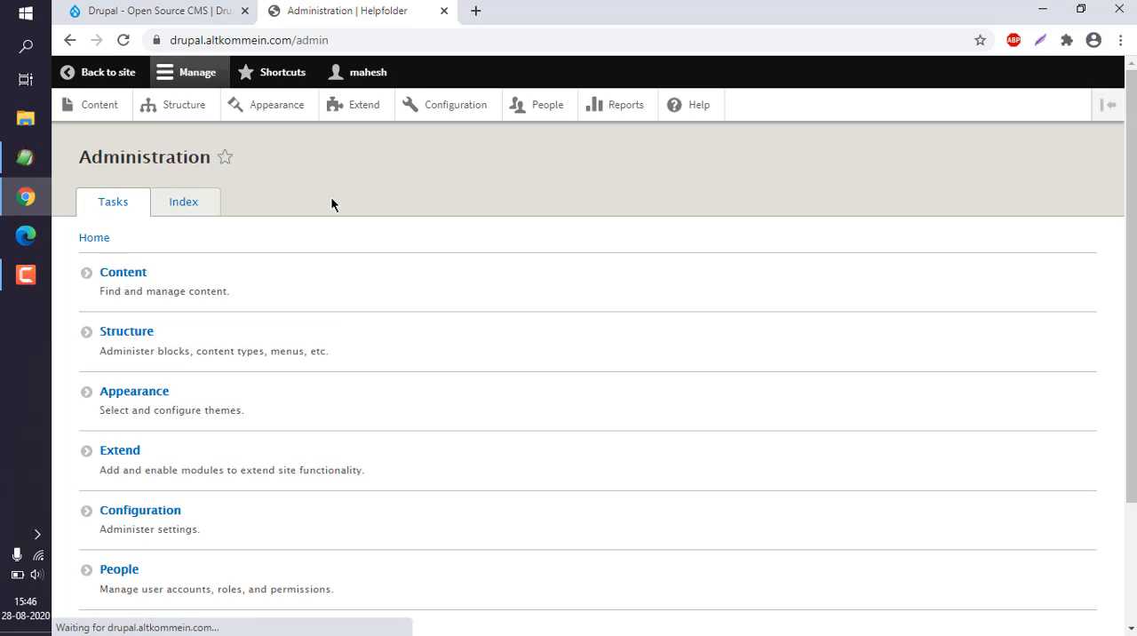
pyautogui.click(541, 107)
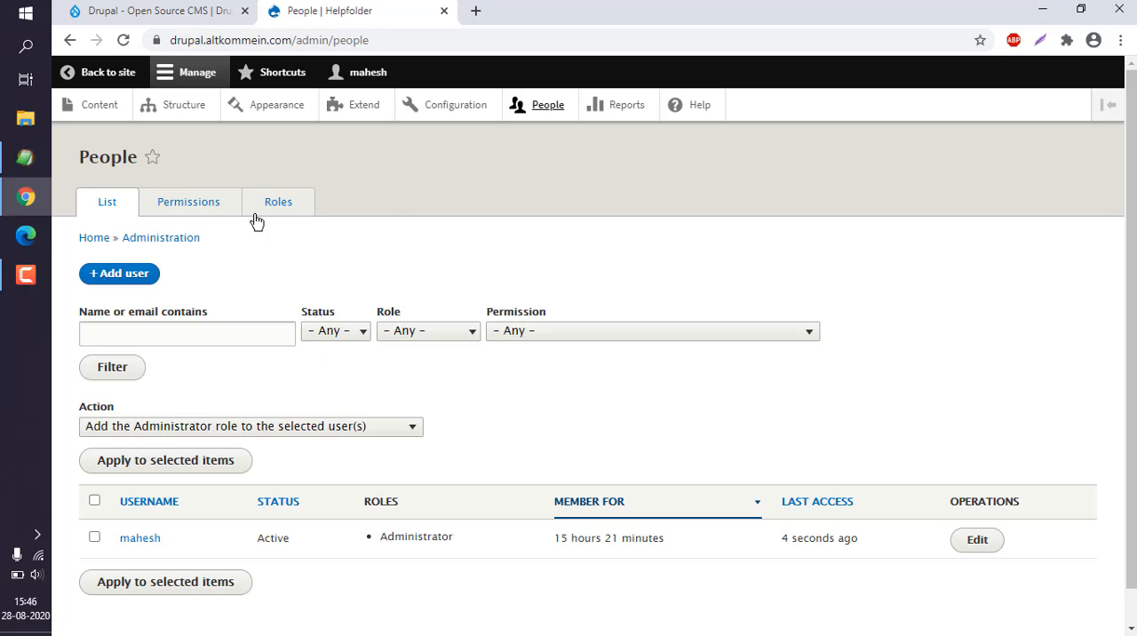
pyautogui.click(173, 204)
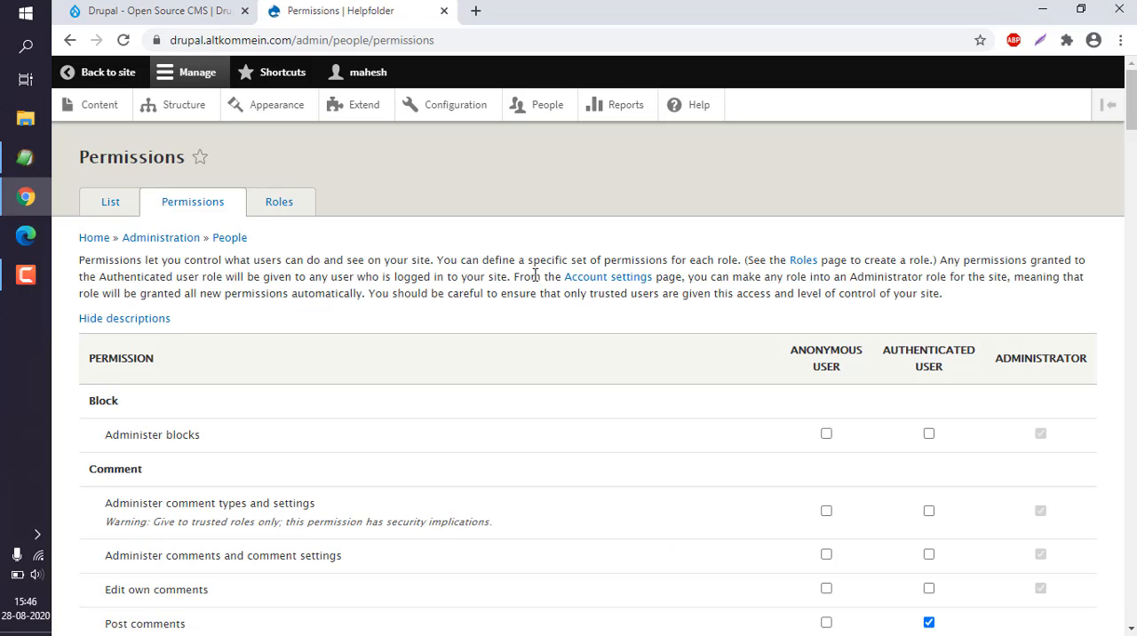
pyautogui.moveTo(793, 349); pyautogui.dragTo(858, 376)
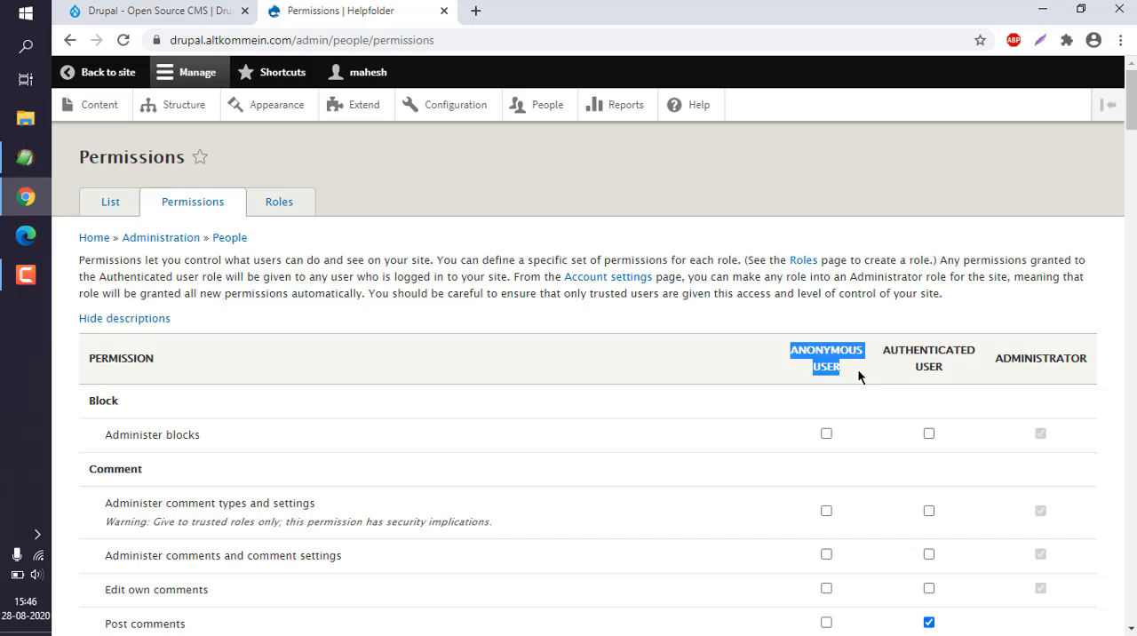
pyautogui.click(842, 363)
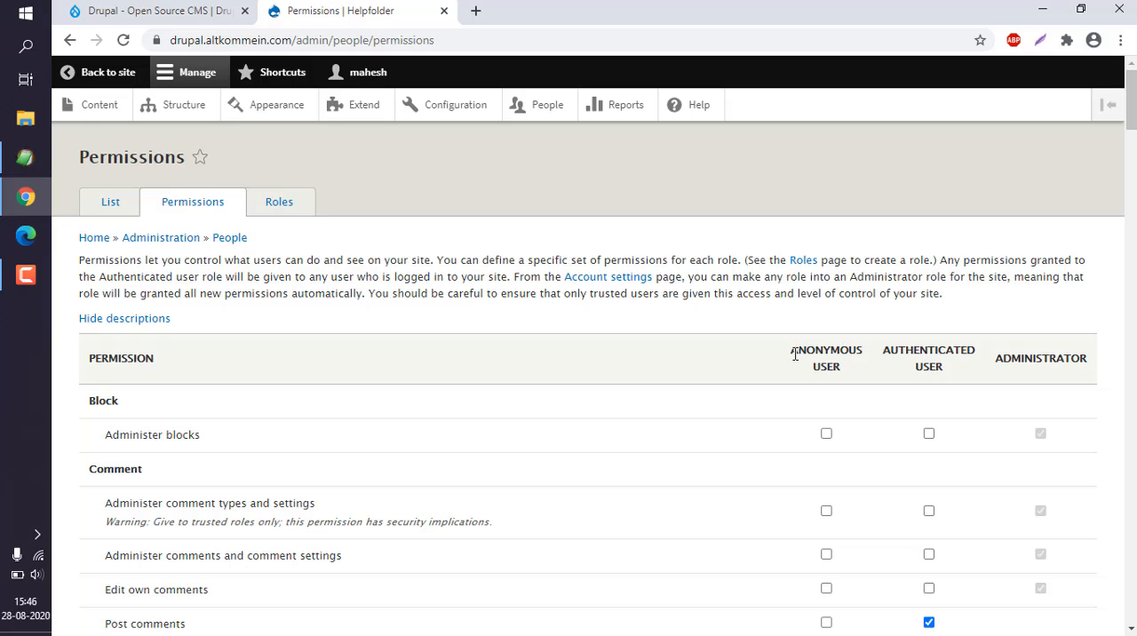
pyautogui.moveTo(793, 351); pyautogui.dragTo(1093, 364)
pyautogui.click(867, 358)
pyautogui.click(942, 350)
pyautogui.click(1093, 364)
pyautogui.moveTo(1001, 358); pyautogui.dragTo(1078, 358)
pyautogui.click(1078, 358)
# - Review the permissions for each role through the whole list, from Block and Comment down to User and Views UI
pyautogui.scroll(-8, 1077, 358)
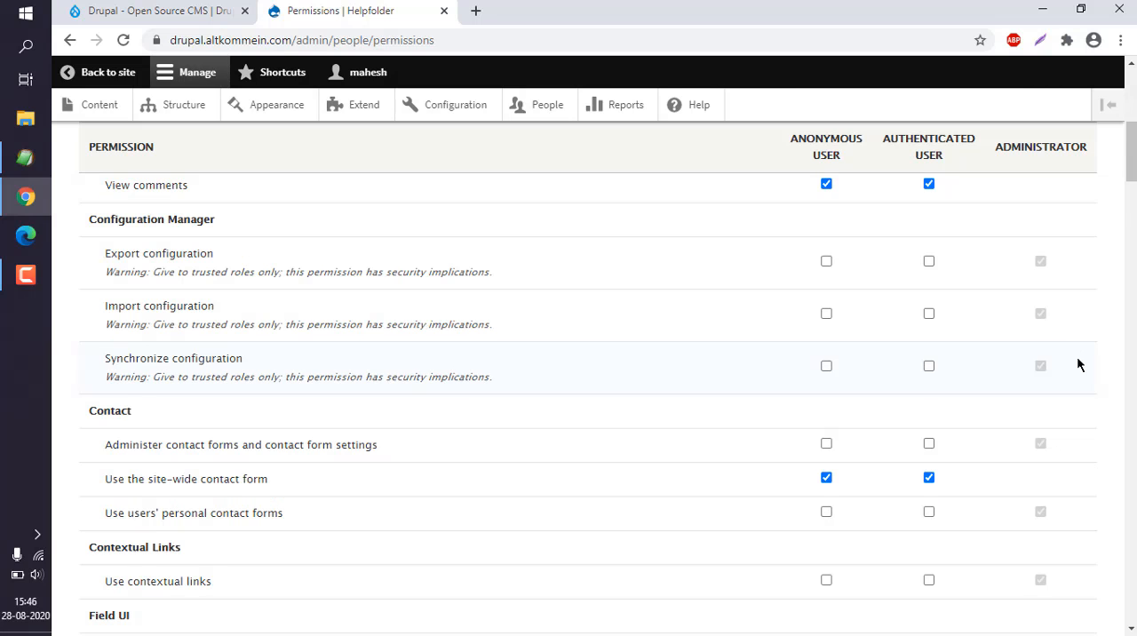
pyautogui.scroll(8, 1077, 360)
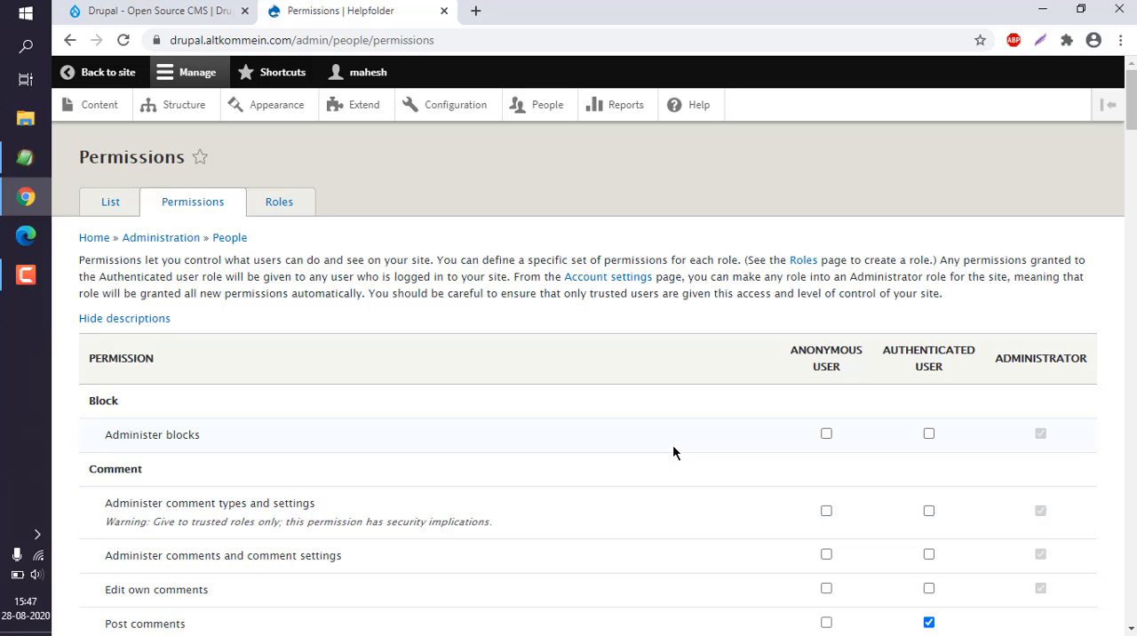
pyautogui.scroll(-5, 673, 449)
pyautogui.scroll(-1, 673, 447)
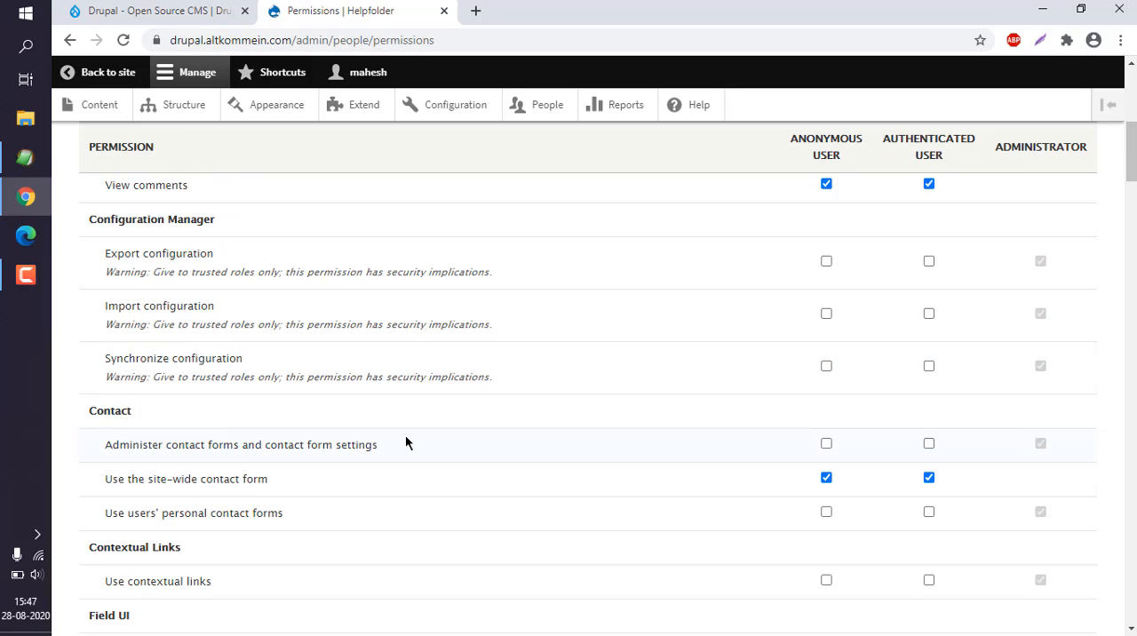
pyautogui.scroll(-15, 406, 436)
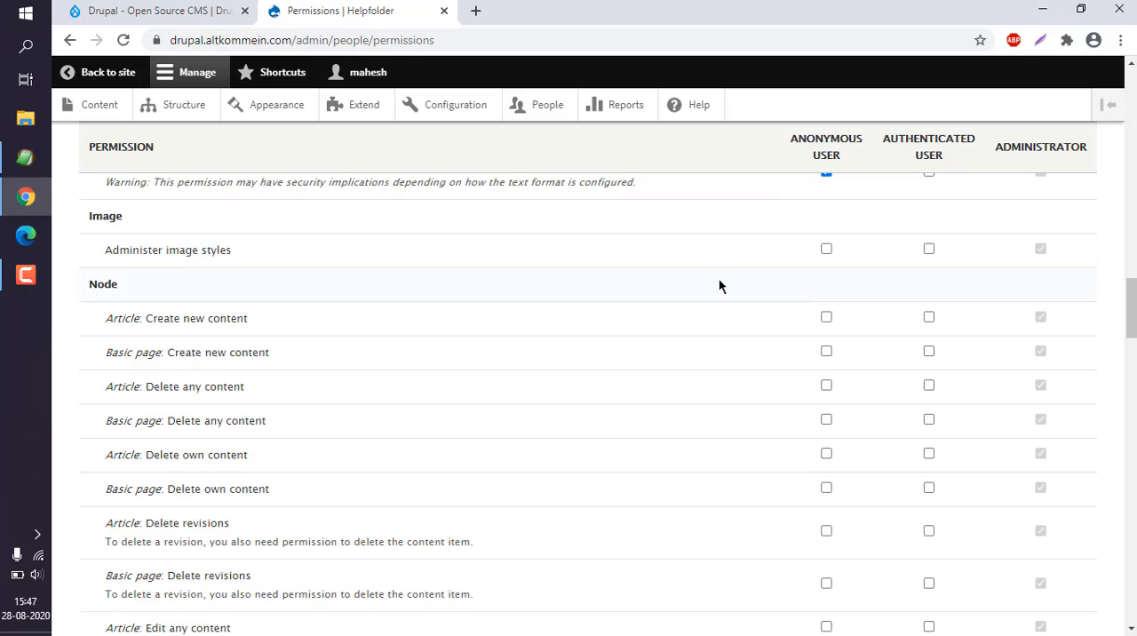
pyautogui.scroll(-6, 720, 283)
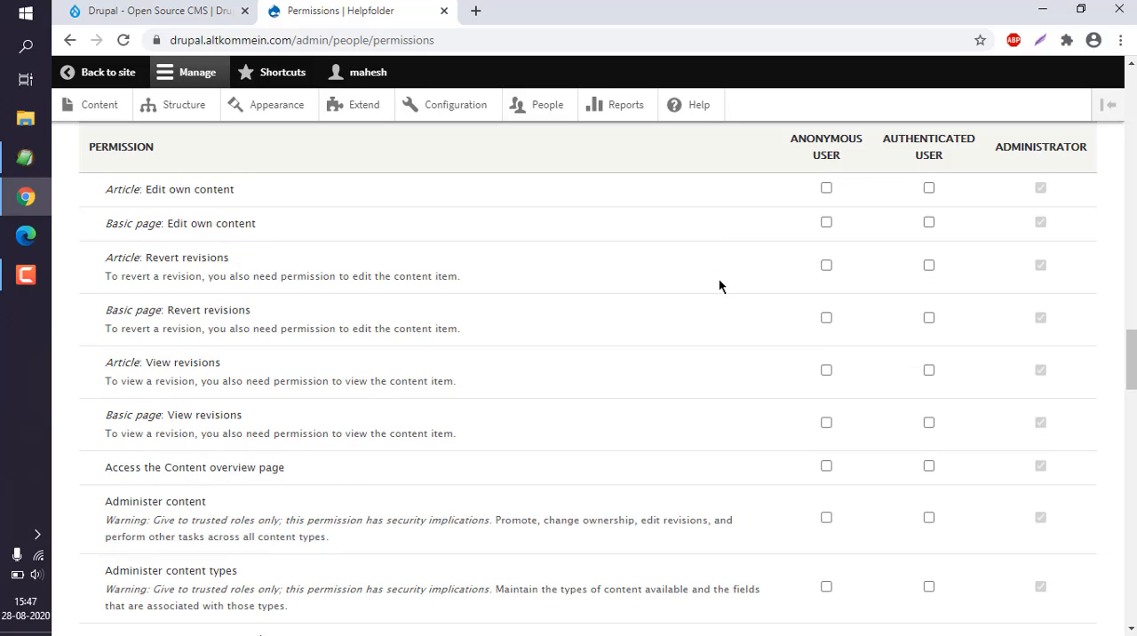
pyautogui.scroll(-12, 719, 285)
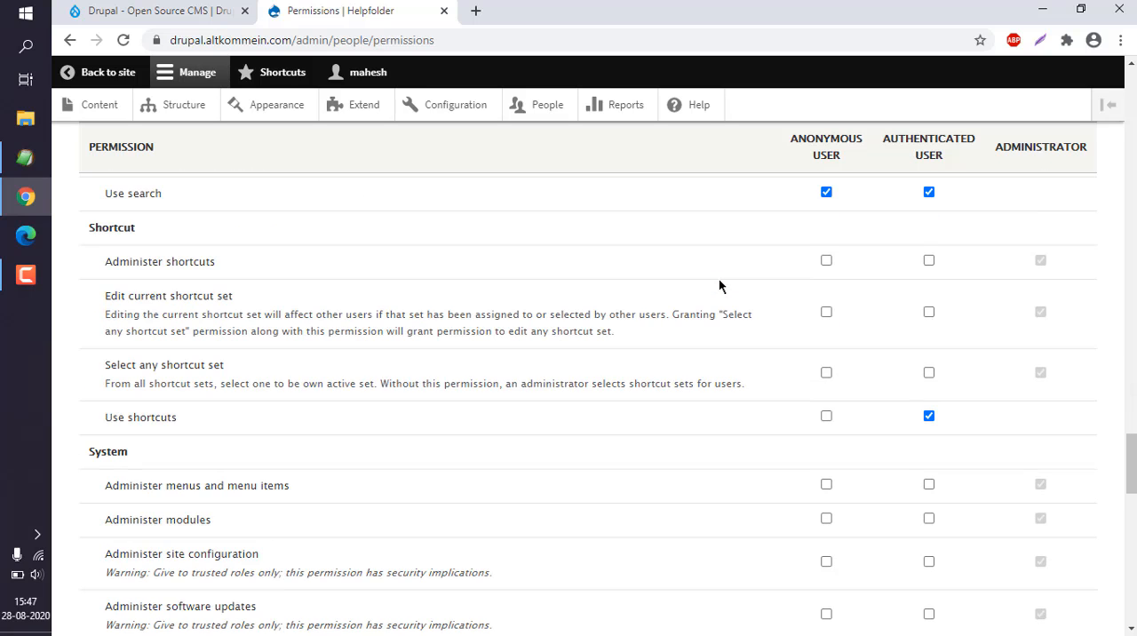
pyautogui.scroll(-13, 719, 281)
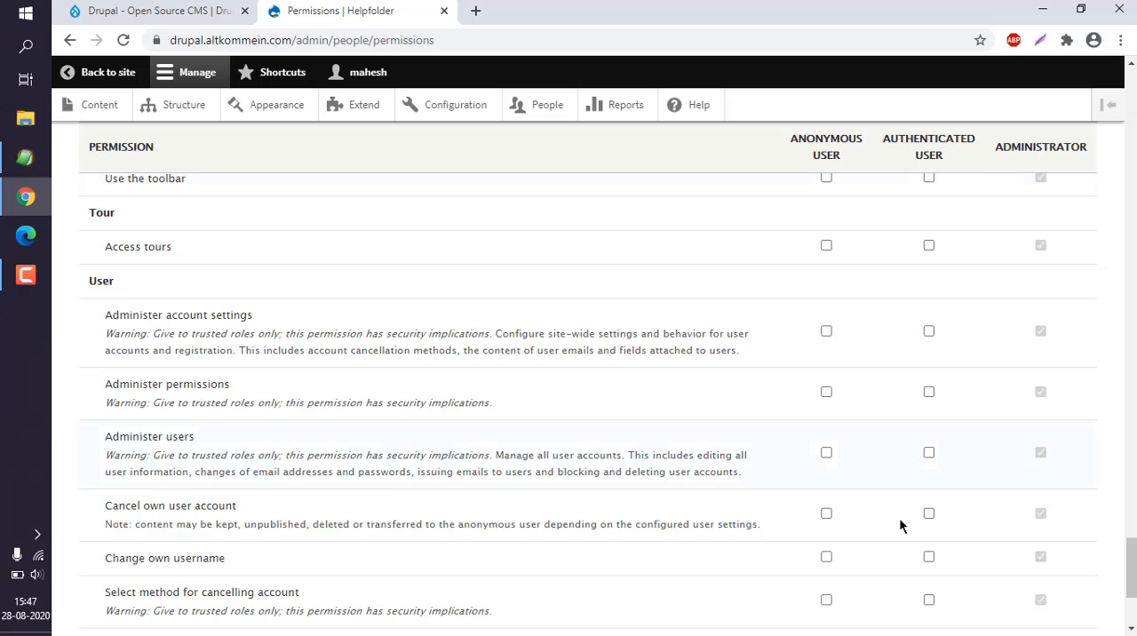
pyautogui.scroll(-3, 621, 407)
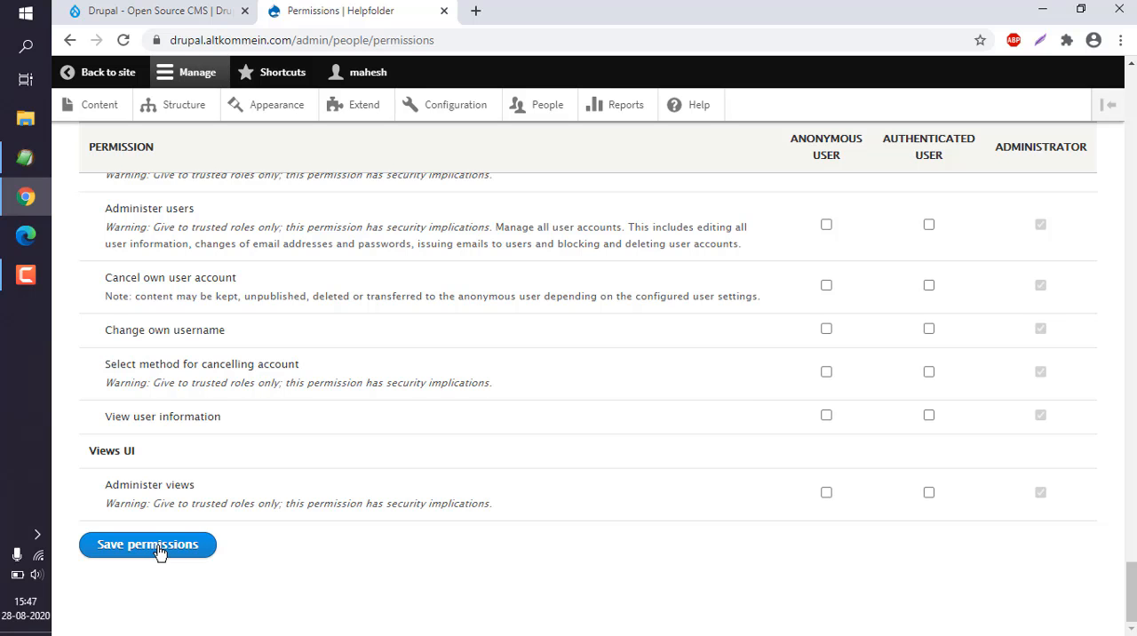
# - Open the Roles page of People administration to view the site's user roles
pyautogui.scroll(20, 278, 553)
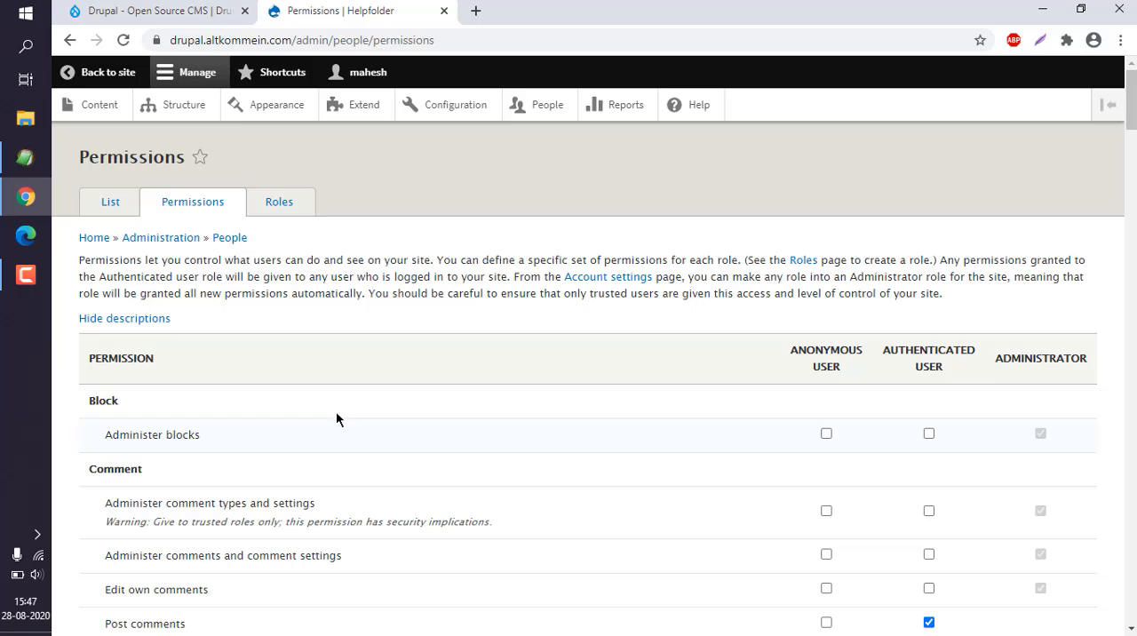
pyautogui.click(279, 202)
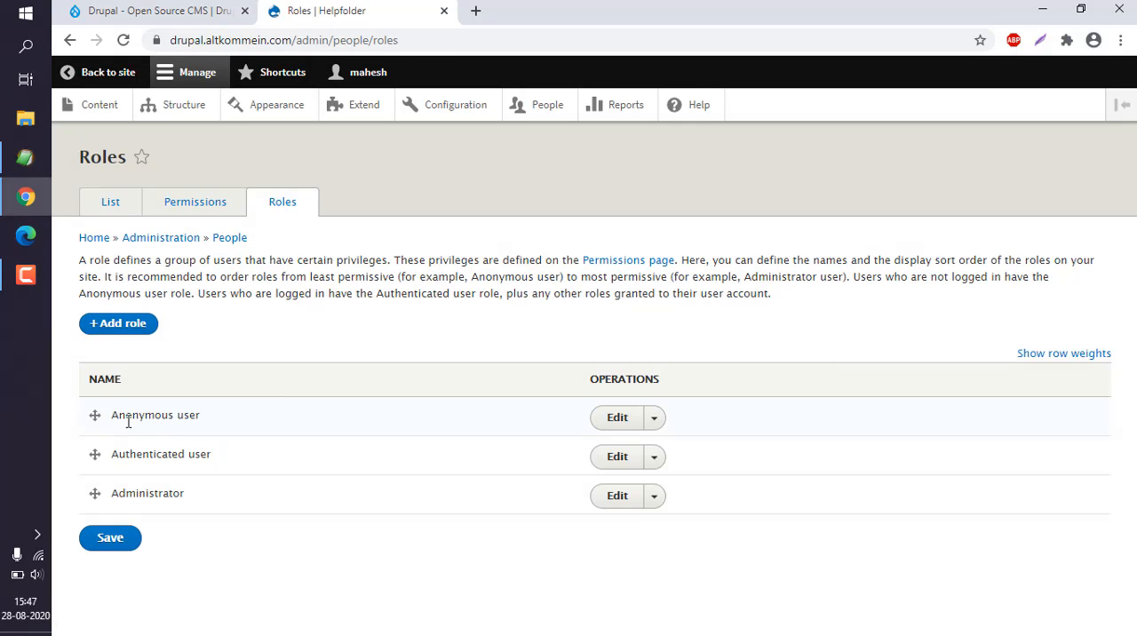
# - Examine the Anonymous user, Authenticated user and Administrator entries in the roles list
pyautogui.moveTo(114, 417); pyautogui.dragTo(229, 418)
pyautogui.click(236, 418)
pyautogui.moveTo(120, 421); pyautogui.dragTo(219, 425)
pyautogui.click(223, 425)
pyautogui.moveTo(125, 458); pyautogui.dragTo(227, 451)
pyautogui.click(230, 451)
pyautogui.moveTo(140, 492); pyautogui.dragTo(200, 491)
pyautogui.click(204, 493)
# - Open the Add role form and inspect its Role name field without entering a name
pyautogui.click(124, 324)
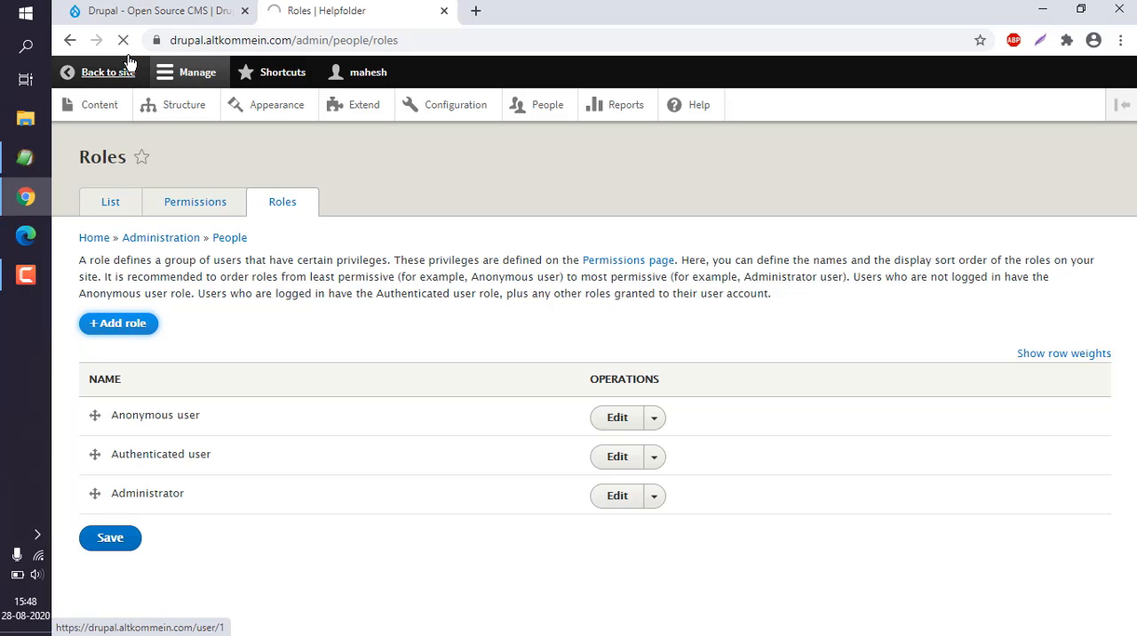
pyautogui.click(113, 327)
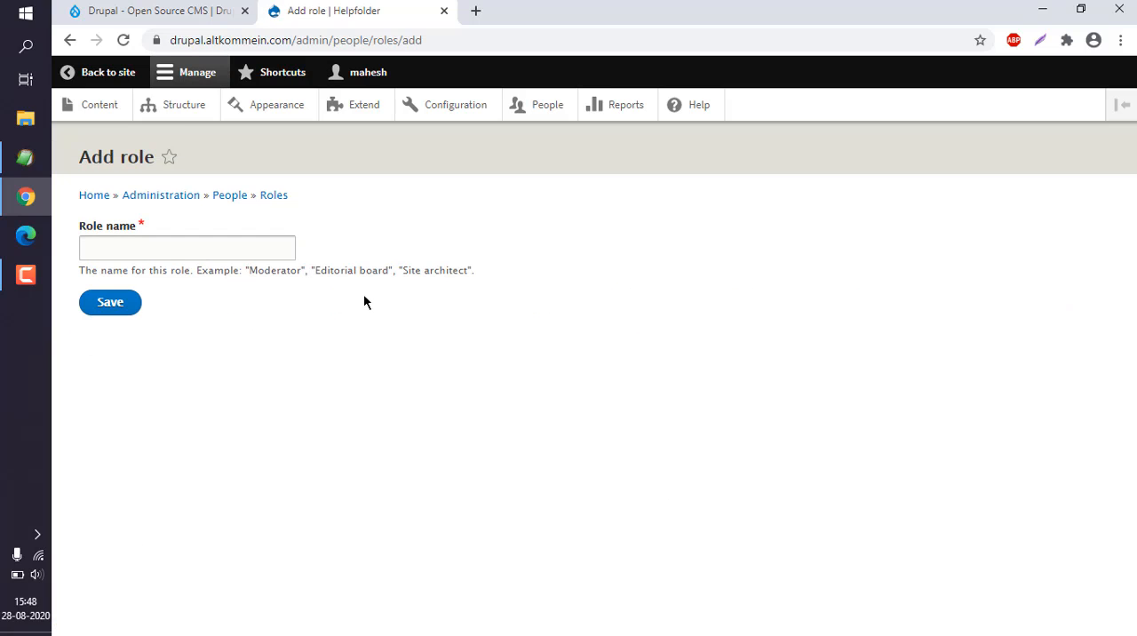
pyautogui.click(154, 247)
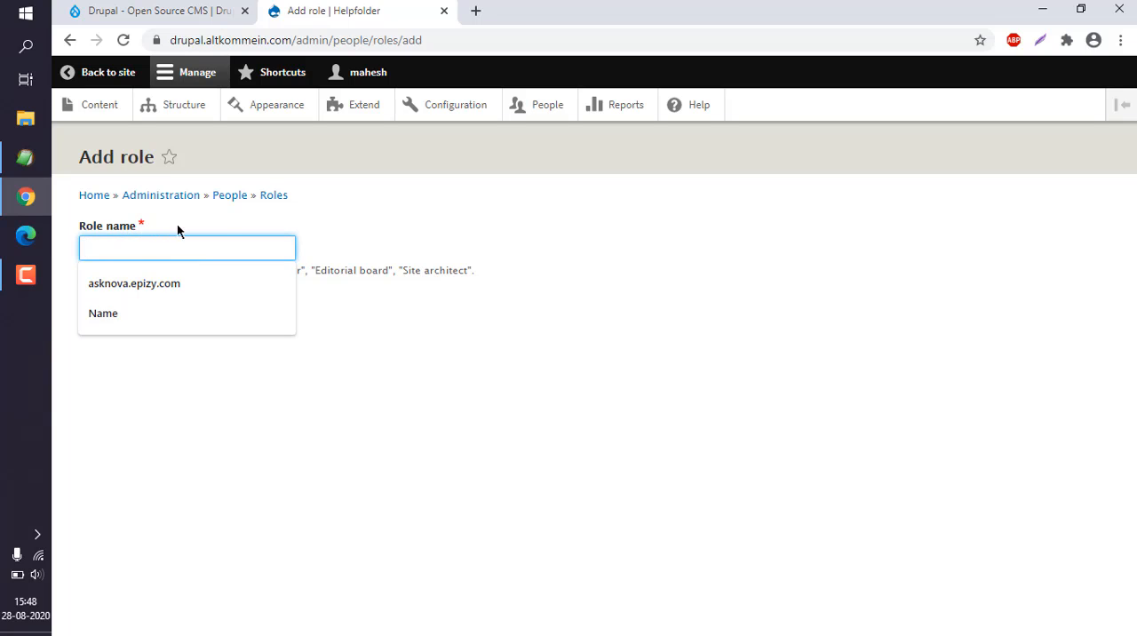
pyautogui.click(403, 233)
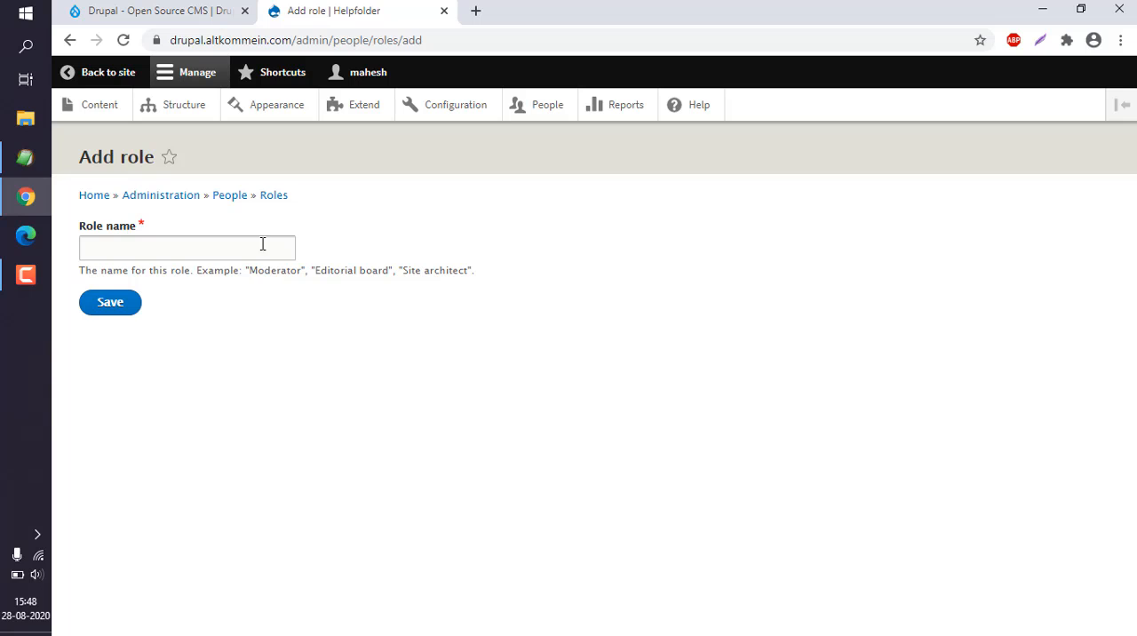
# - Return to People administration, reopen the Permissions page and skim the role permissions from Block to Field UI
pyautogui.click(234, 197)
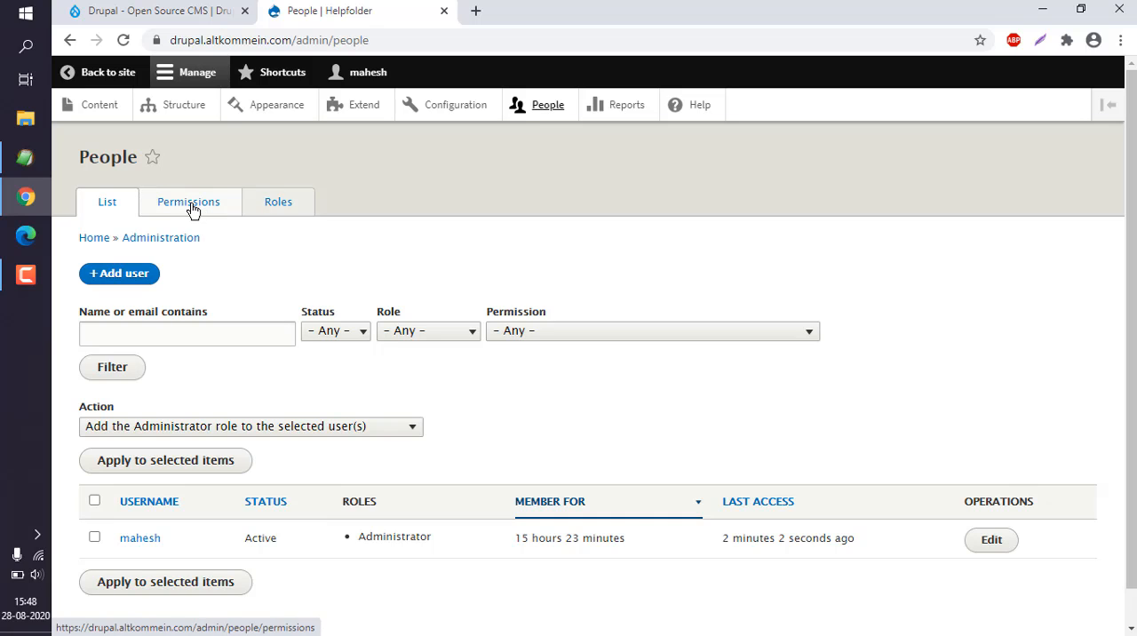
pyautogui.click(193, 209)
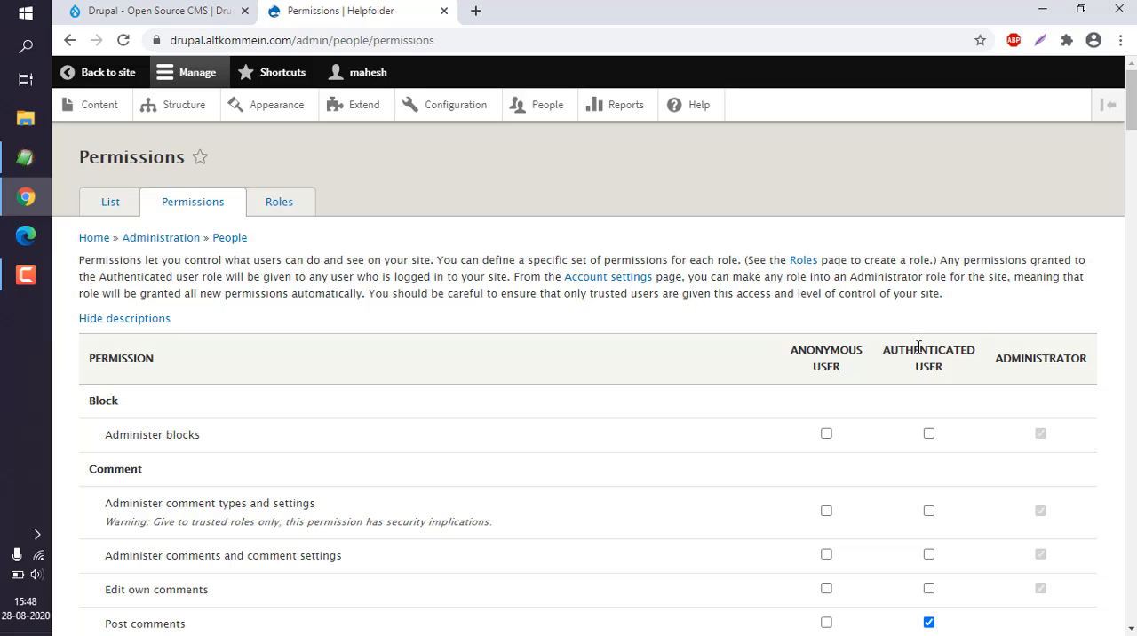
pyautogui.scroll(-5, 649, 394)
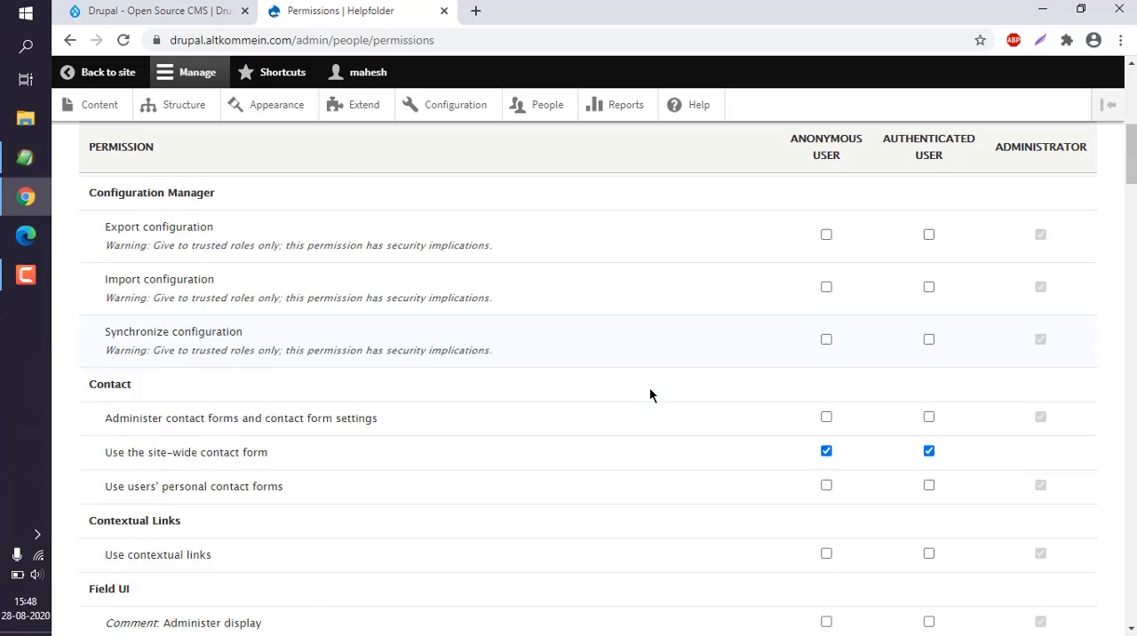
pyautogui.scroll(-15, 650, 394)
pyautogui.press('Home')
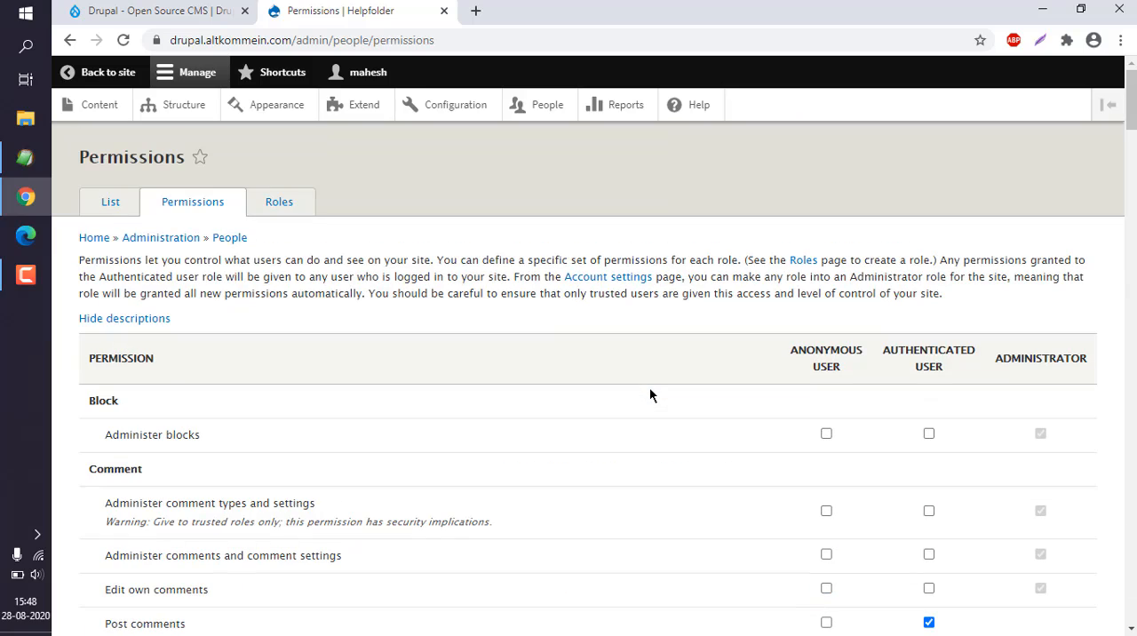